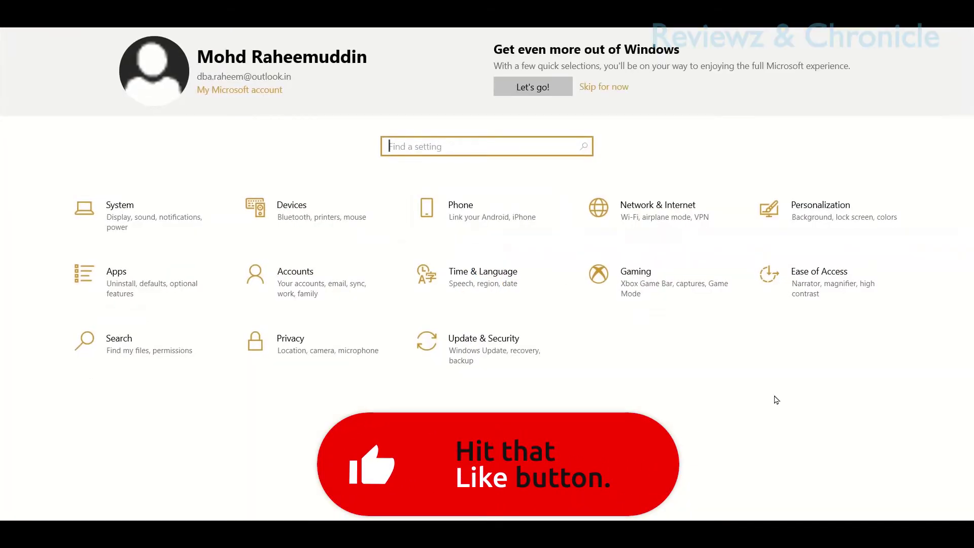
Check Windows Update in Settings and confirm this PC can run Windows 11.
left_click(484, 350)
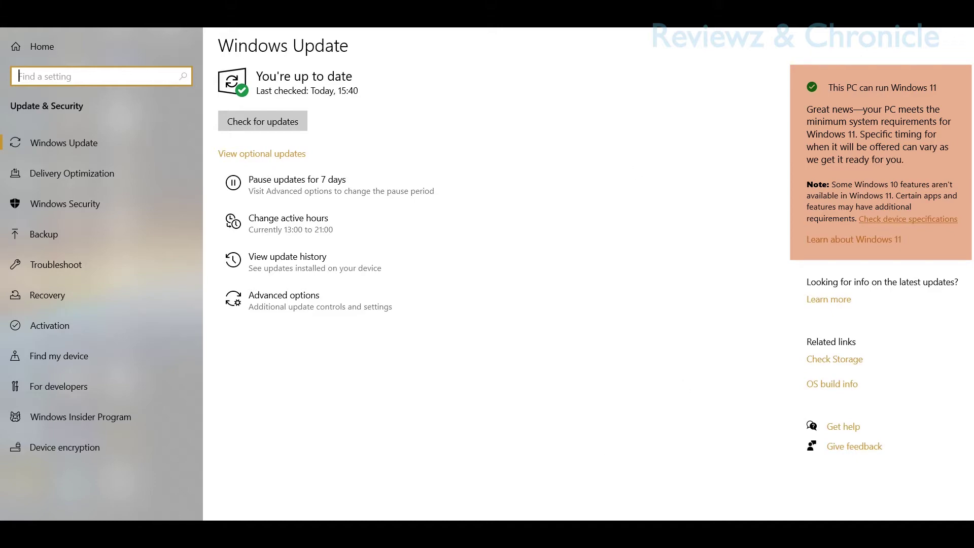
key("super+d")
key("super+d")
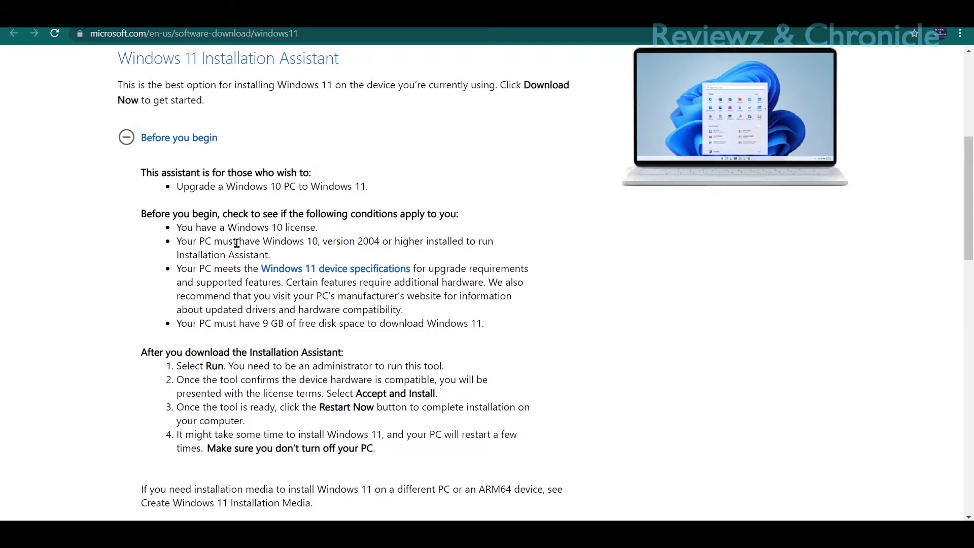
scroll(230, 239, "up", 4)
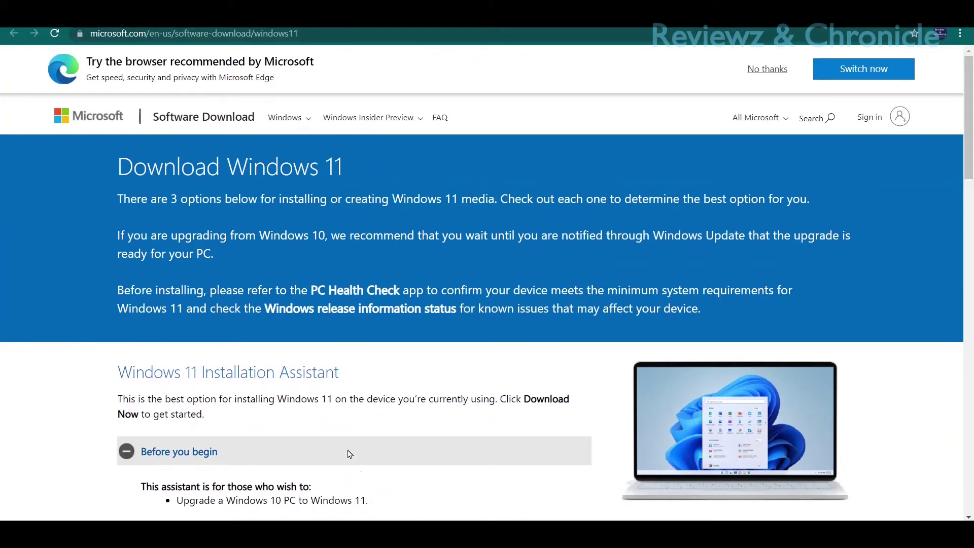
scroll(306, 362, "down", 2)
scroll(369, 370, "down", 2)
scroll(373, 358, "up", 2)
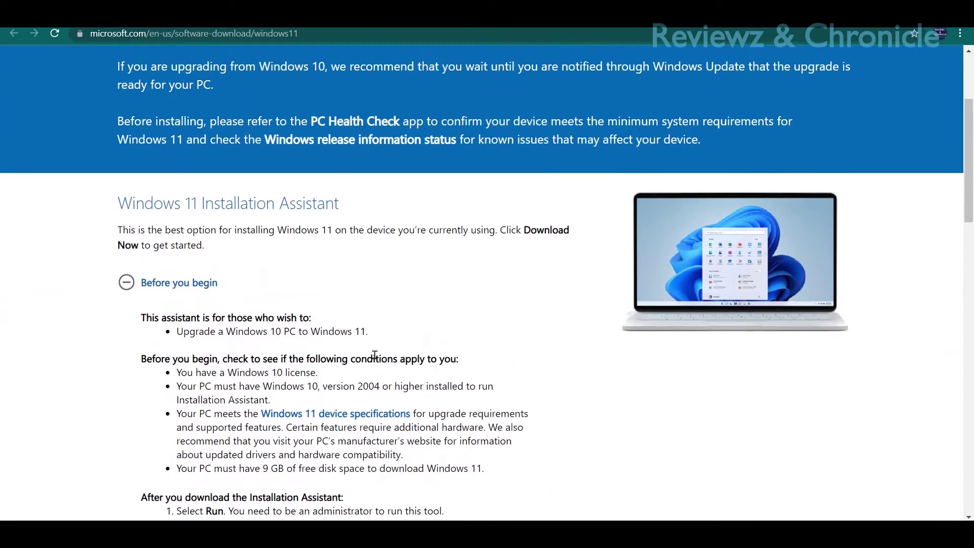
Review the Installation Assistant's 'Before you begin' requirements on the download page.
left_click(127, 283)
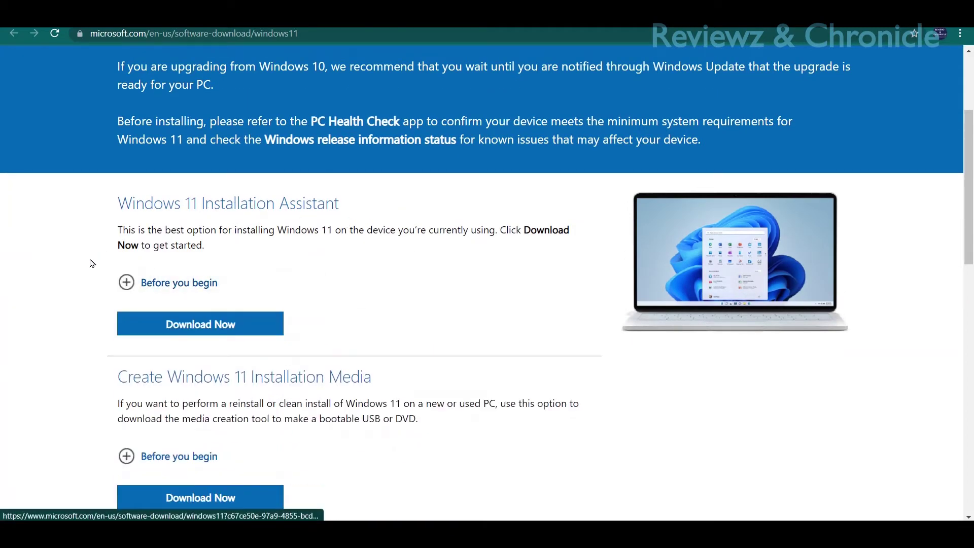
left_click(127, 284)
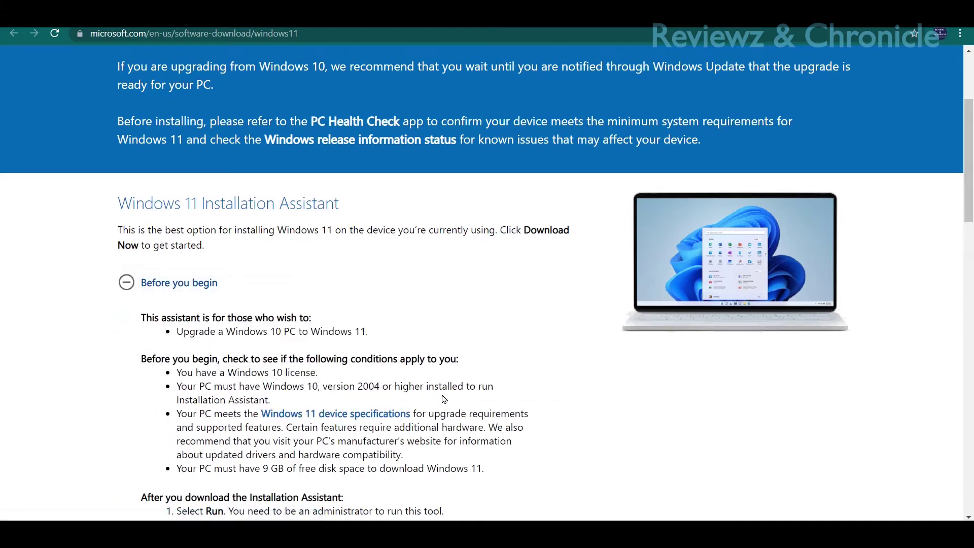
scroll(170, 180, "down", 2)
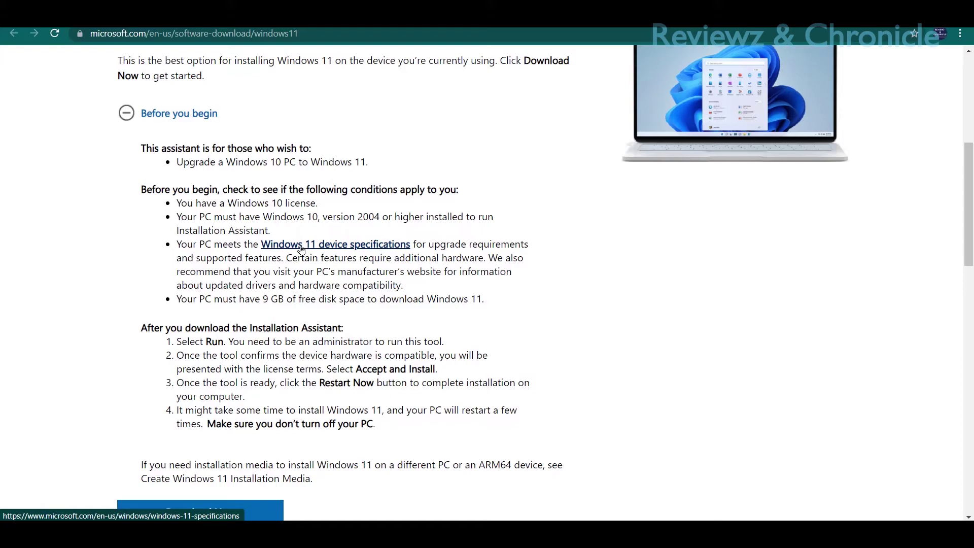
View the Windows 11 device specifications and minimum system requirements.
left_click(323, 247)
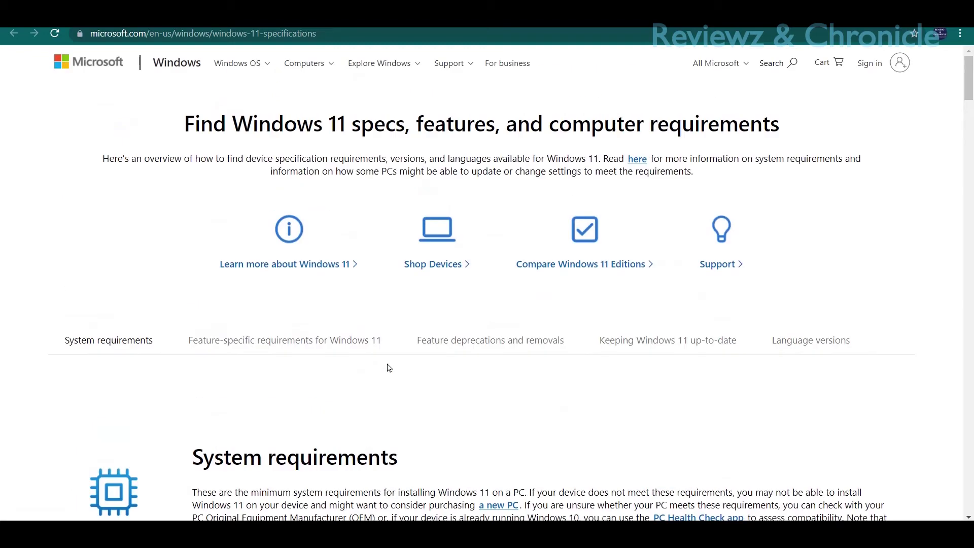
scroll(387, 367, "down", 5)
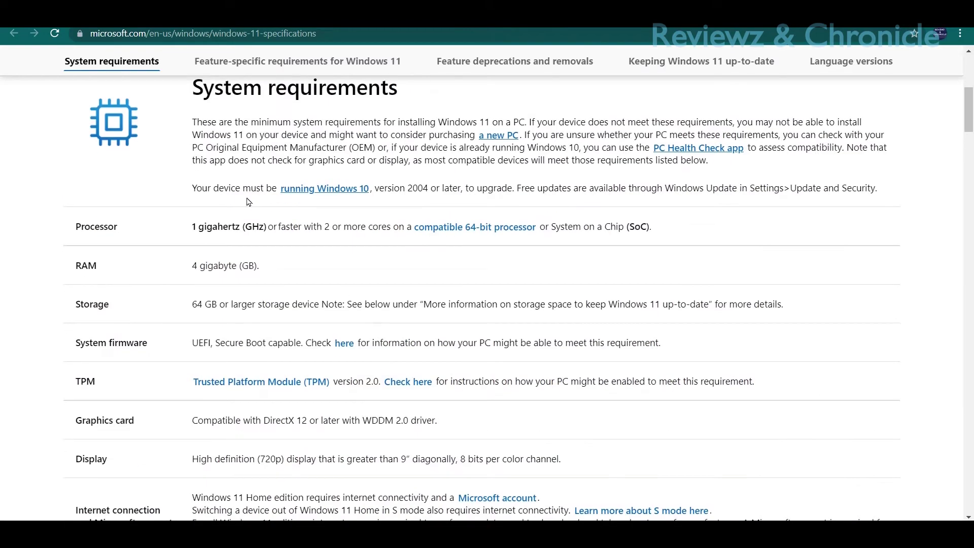
scroll(445, 411, "up", 3)
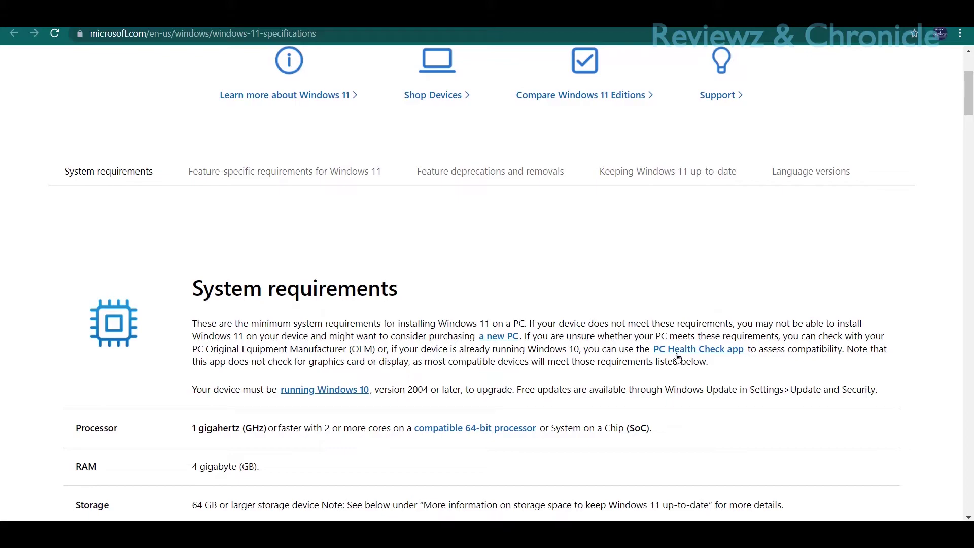
scroll(351, 377, "down", 5)
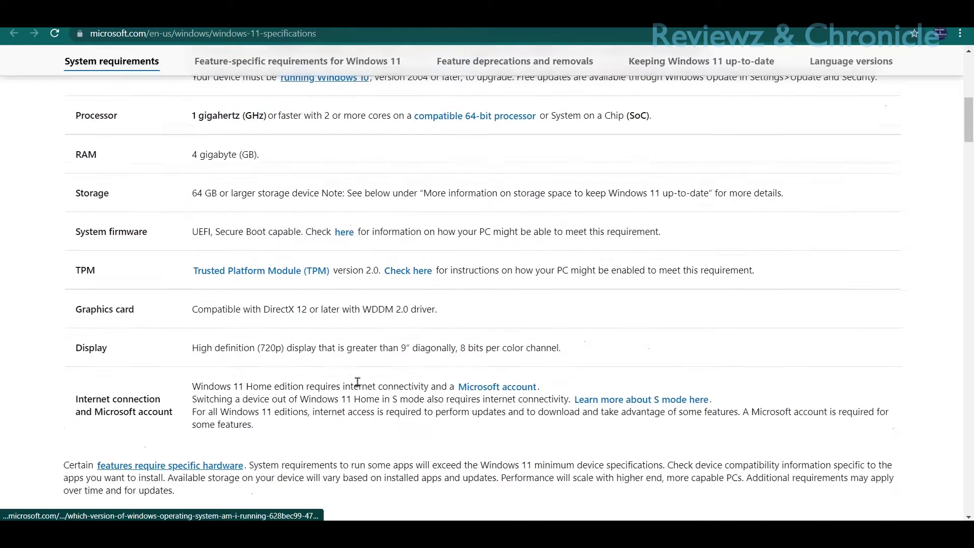
scroll(355, 383, "down", 3)
scroll(366, 404, "up", 8)
scroll(385, 436, "up", 3)
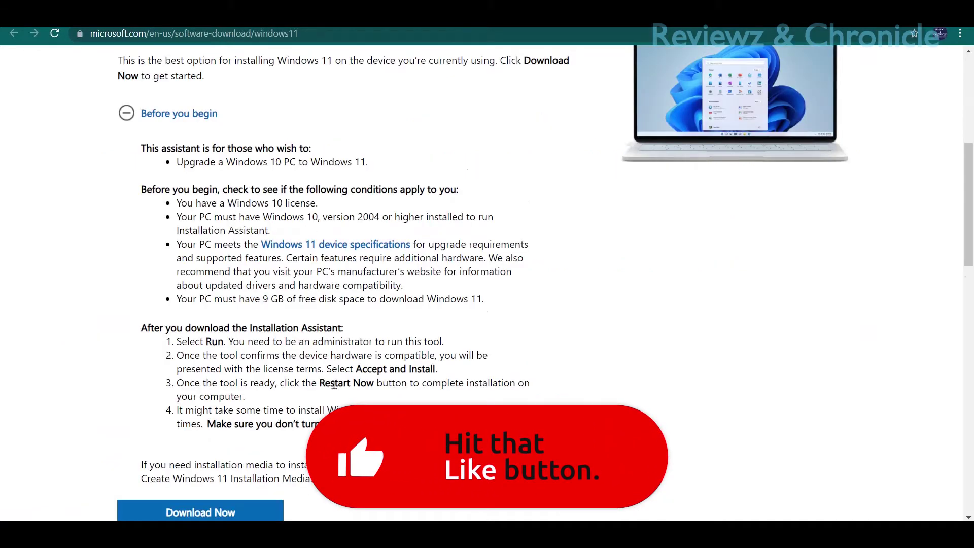
scroll(236, 342, "down", 2)
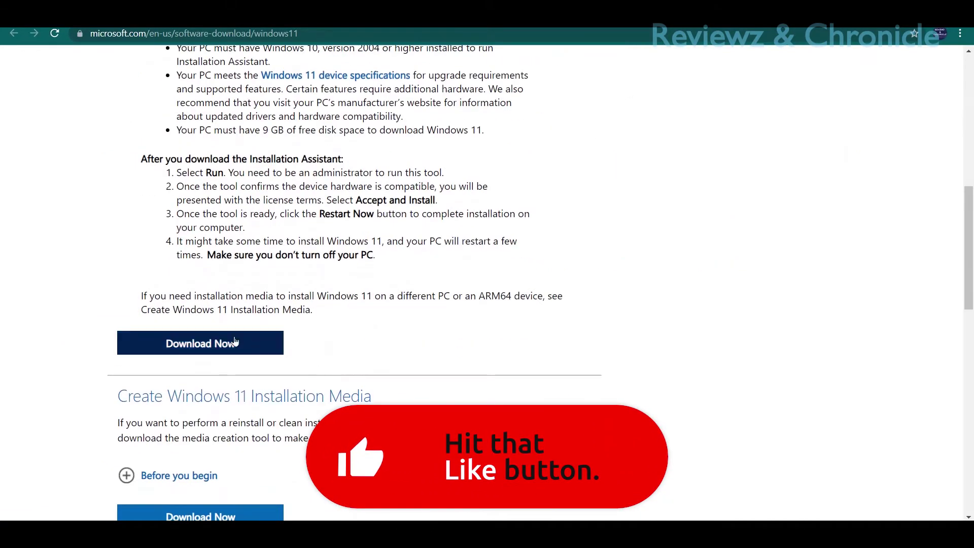
Download the Installation Assistant and accept the license to start installing Windows 11.
left_click(201, 345)
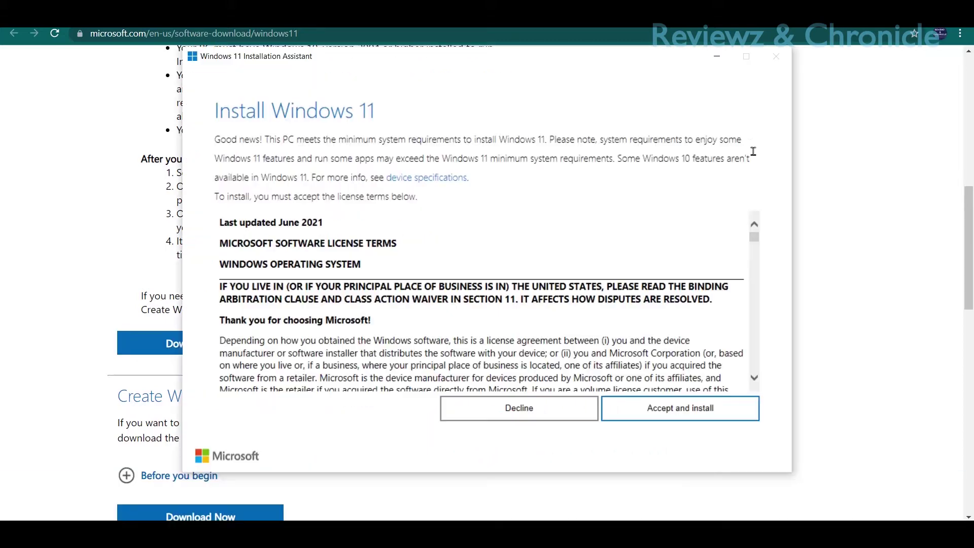
mouse_move(754, 236)
left_mouse_down()
mouse_move(755, 306)
mouse_move(746, 224)
left_mouse_up()
left_click(675, 409)
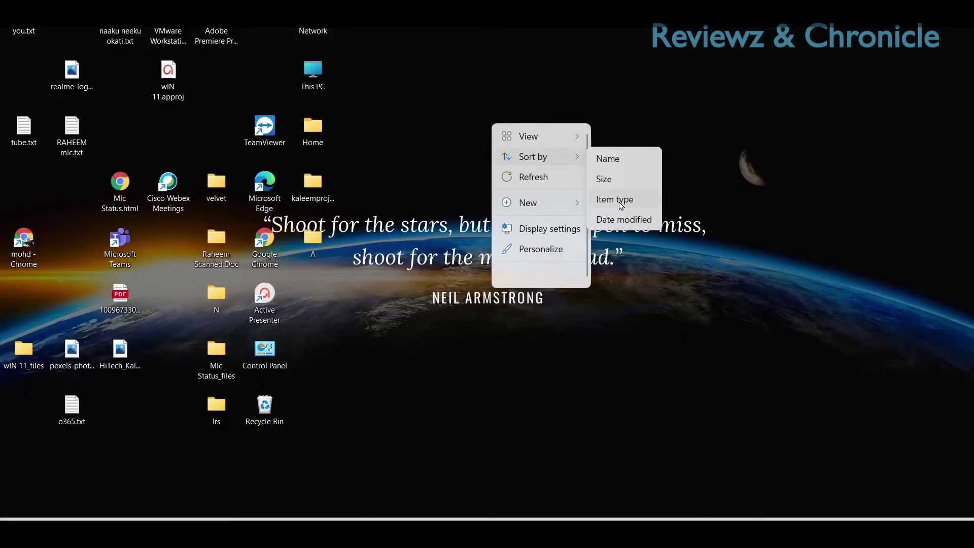
Sort the Windows 11 desktop icons by item type and glance at the Start menu.
left_click(612, 160)
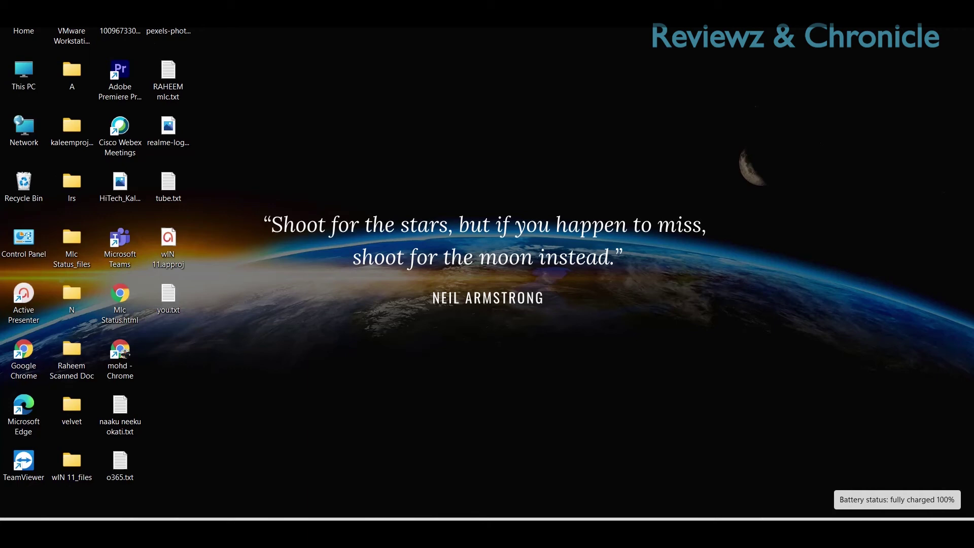
key("super")
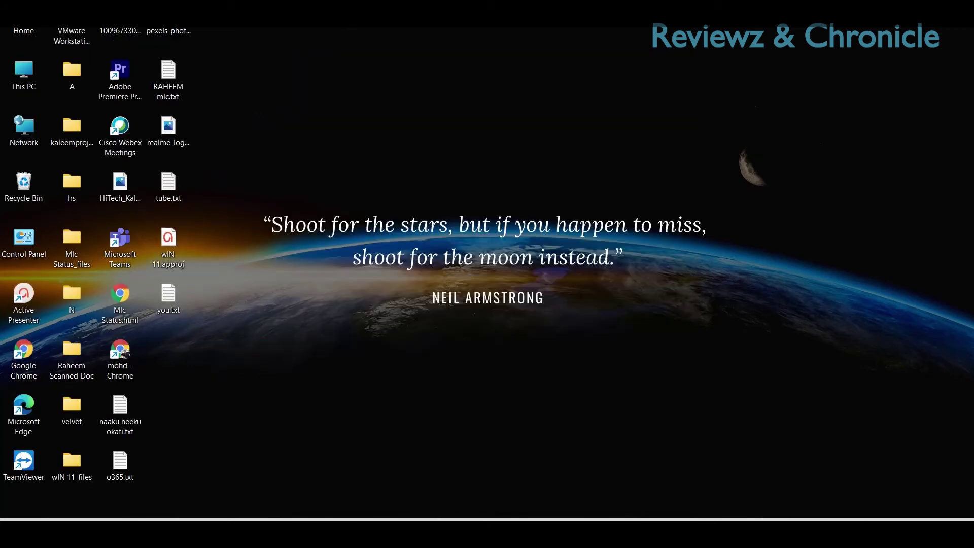
key("super")
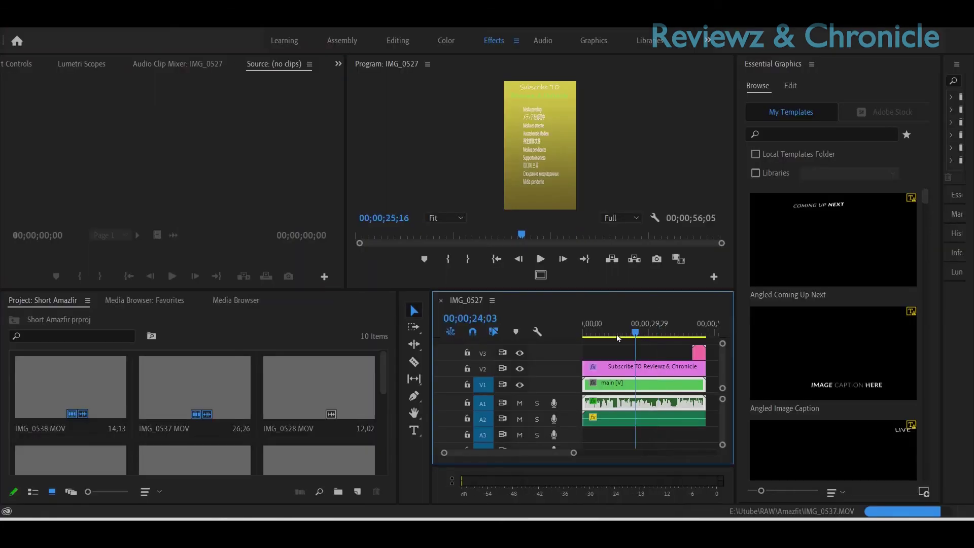
Move the Premiere Pro timeline playhead to 15;15 and then 28;04.
left_click(617, 335)
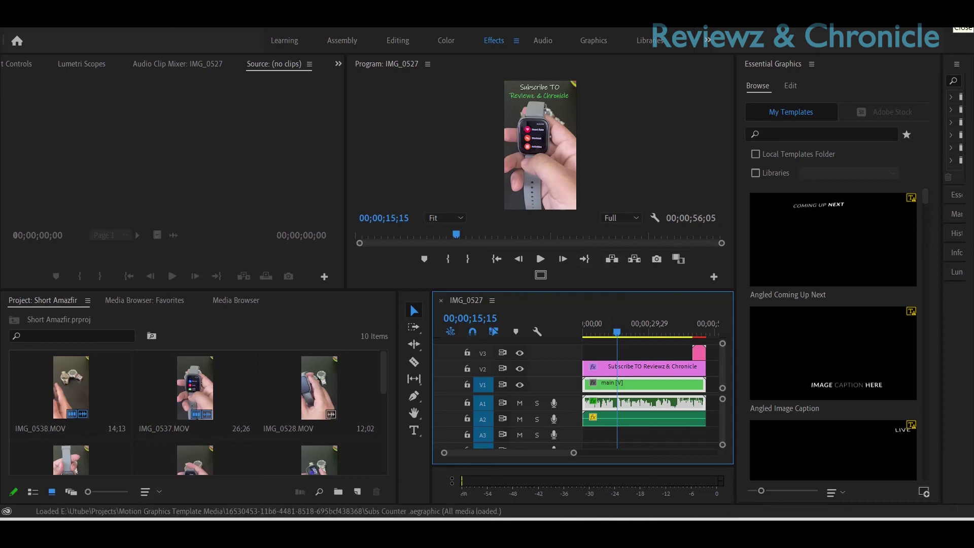
left_click(645, 334)
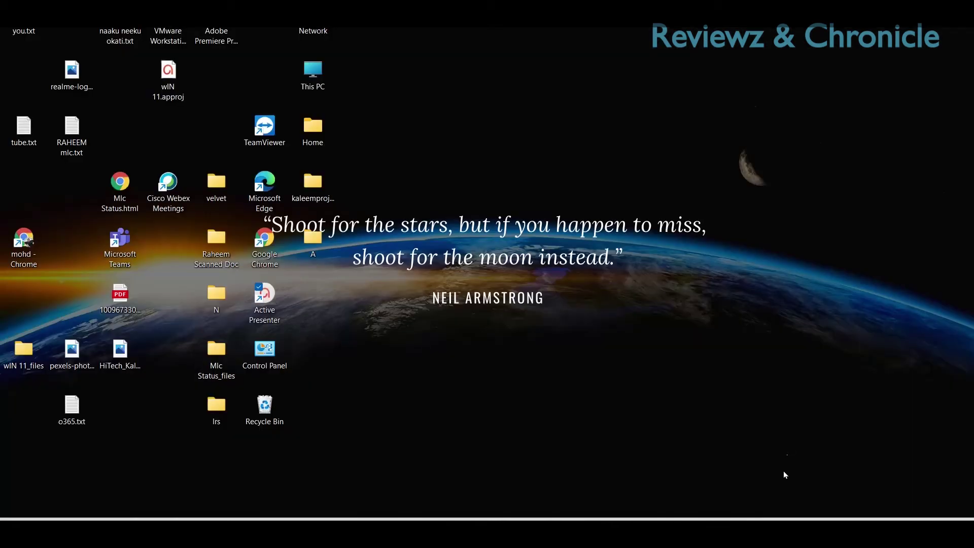
Peek at the hidden tray icons, then show the new centred Start menu.
left_click(770, 528)
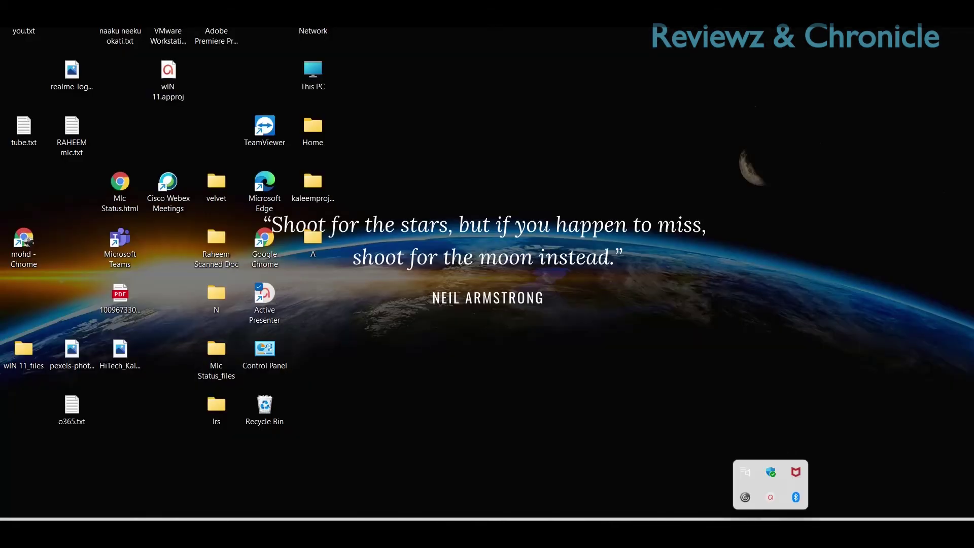
left_click(778, 518)
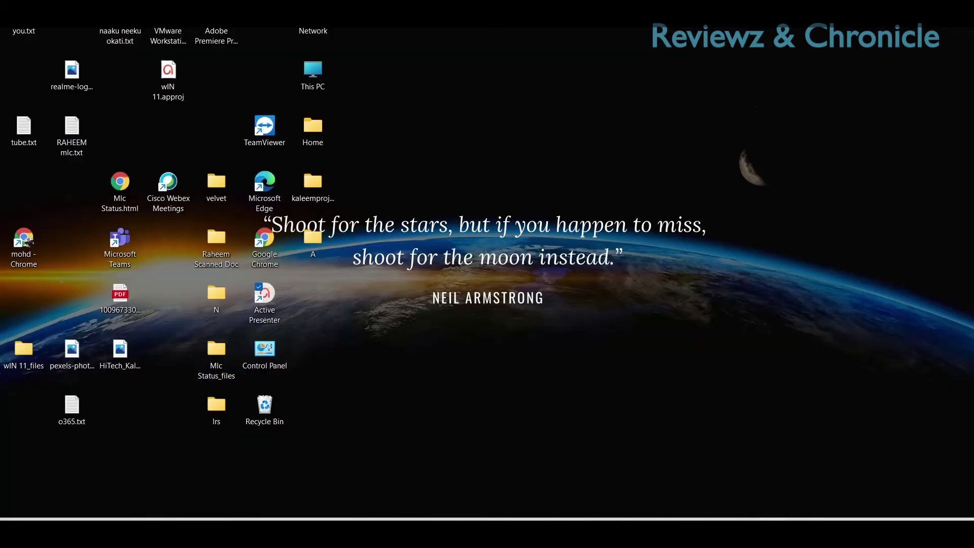
key("super")
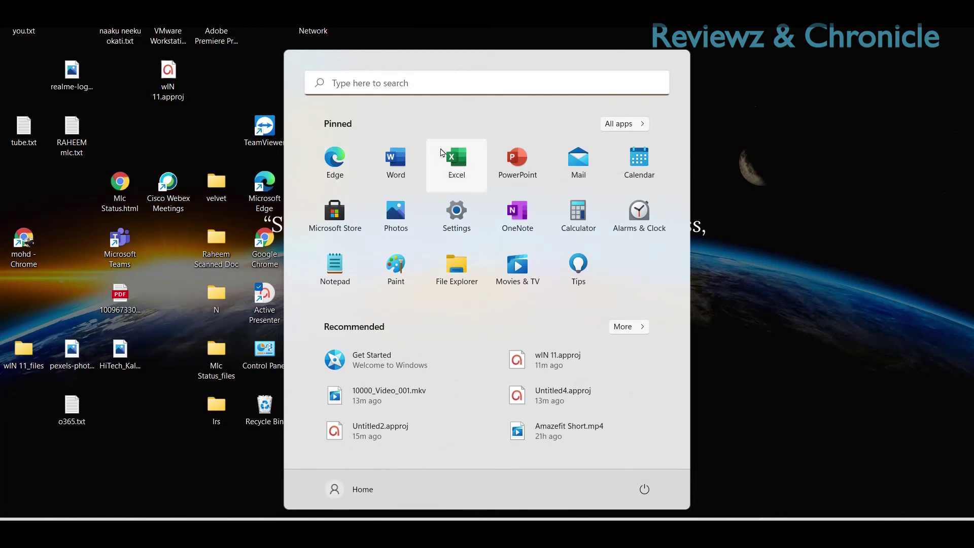